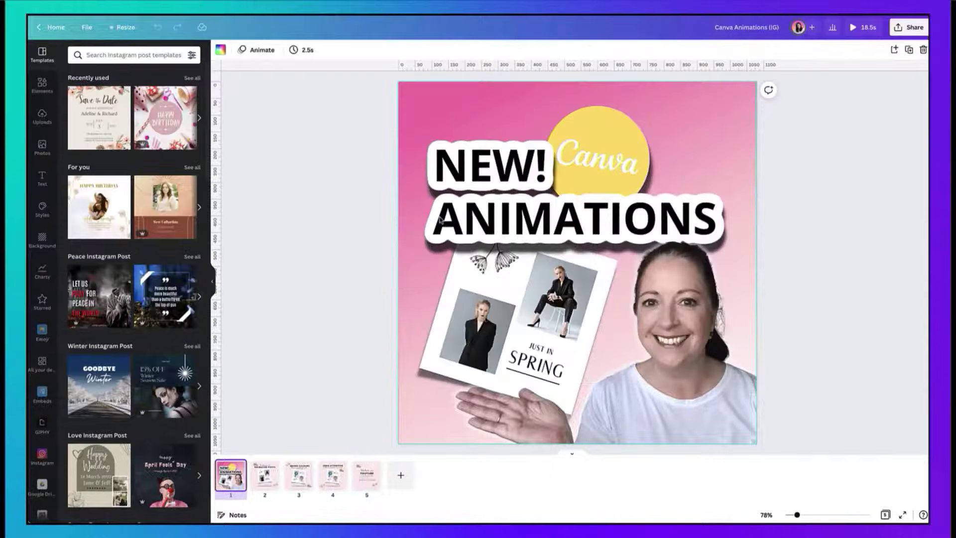
Hide the template suggestions and browse pages 2 and 3 of the post.
click(211, 283)
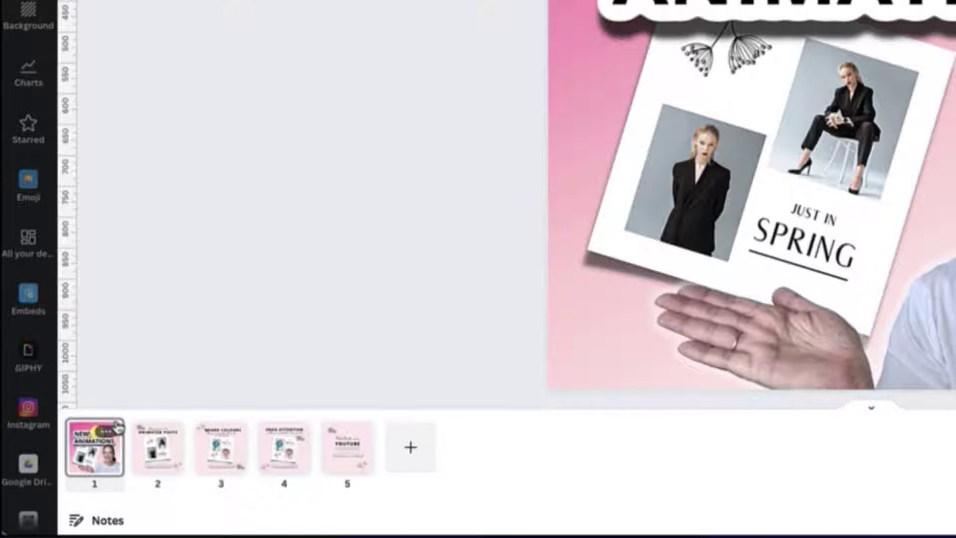
mouse_move(95, 446)
mouse_down()
mouse_move(92, 455)
mouse_move(95, 448)
mouse_up()
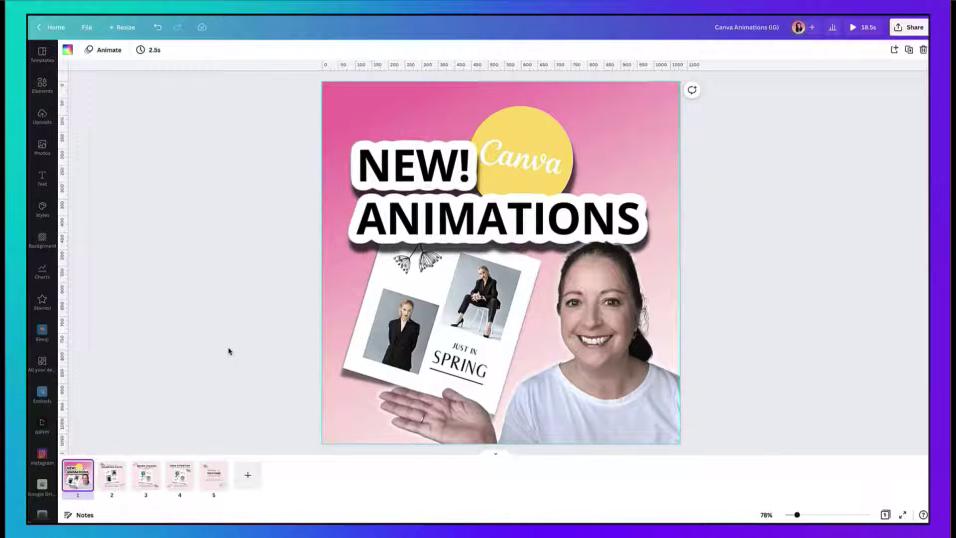
click(112, 477)
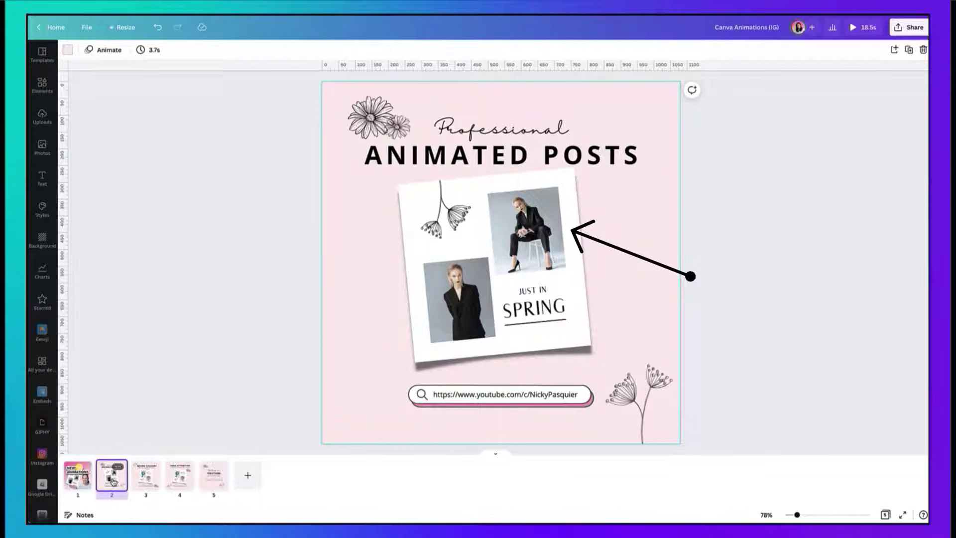
click(146, 478)
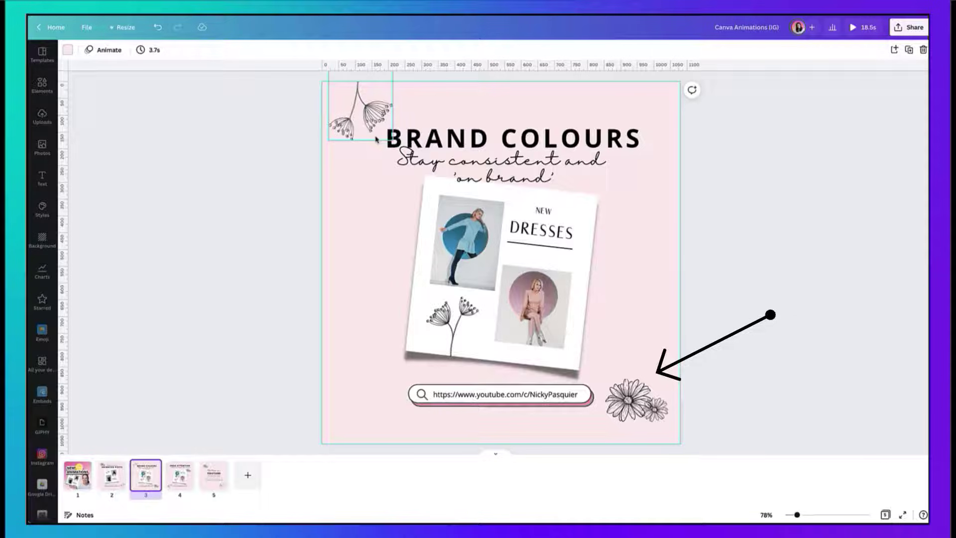
Select page 3's flower drawing, view its animation choices, and return to page 1.
click(631, 401)
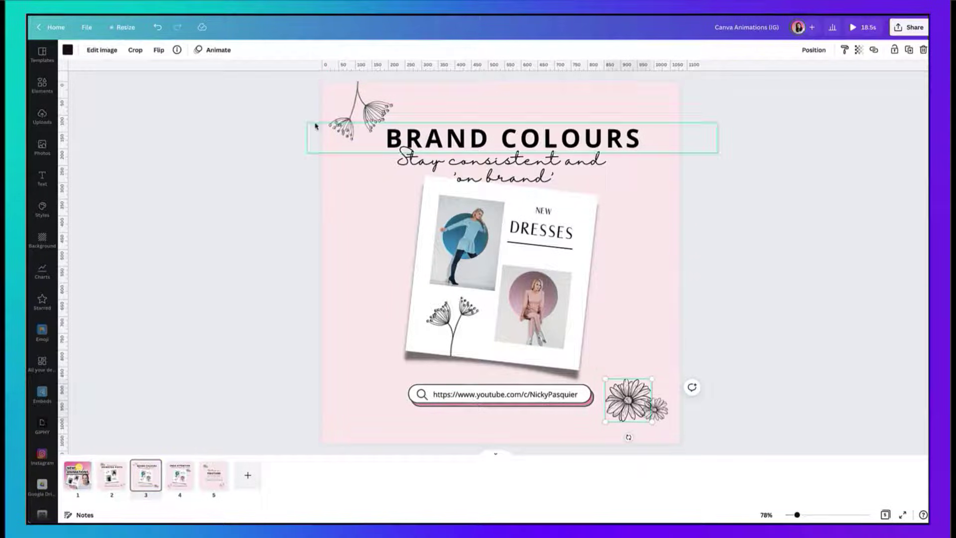
click(219, 50)
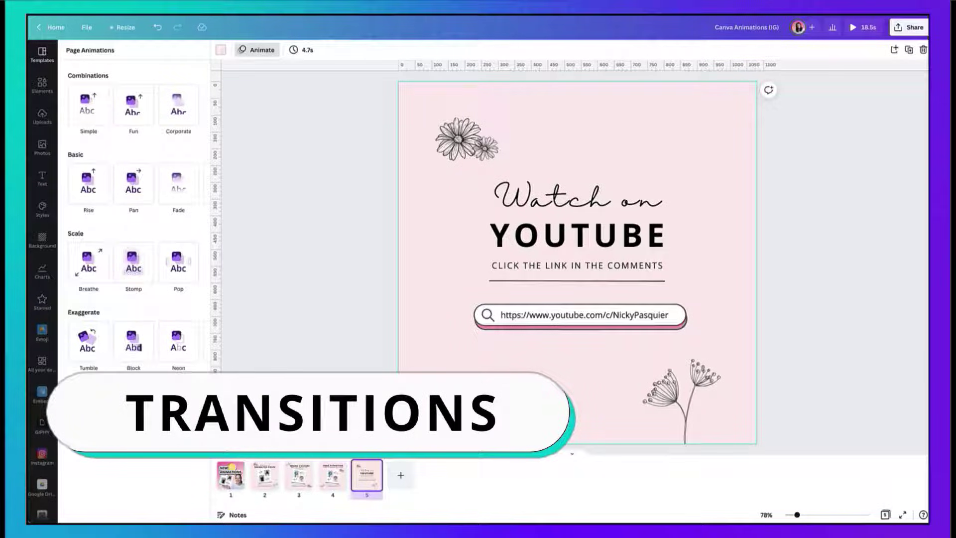
click(230, 475)
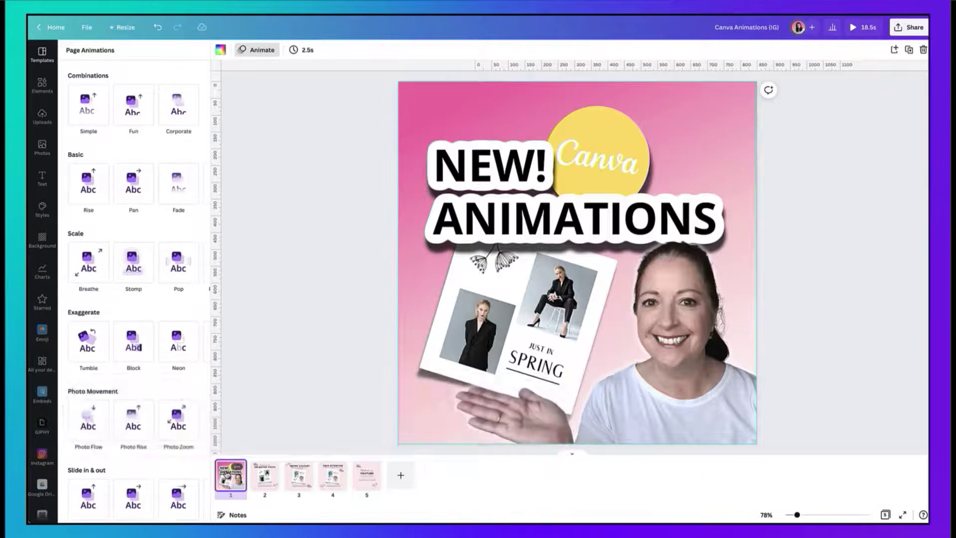
Close the animation choices and add a transition after page 1 from its thumbnail menu.
click(282, 348)
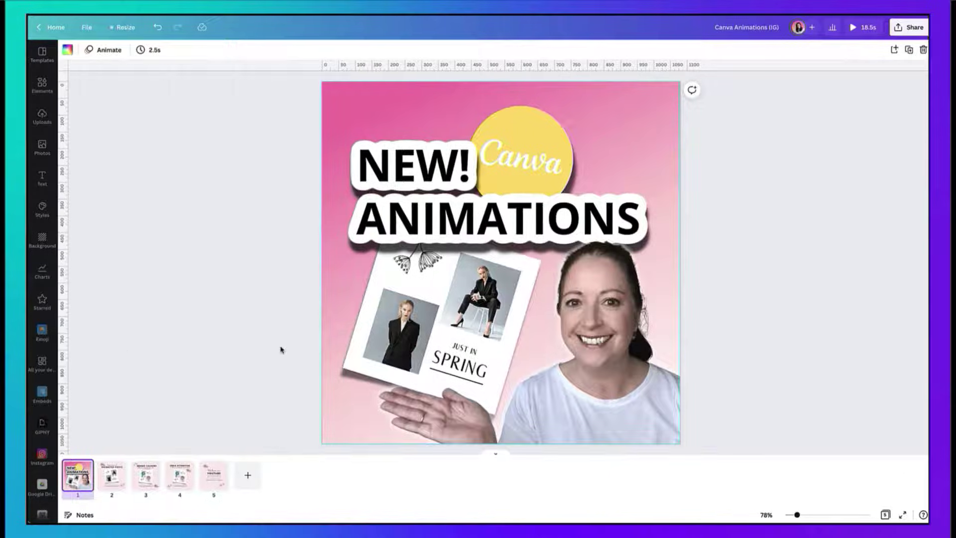
click(282, 348)
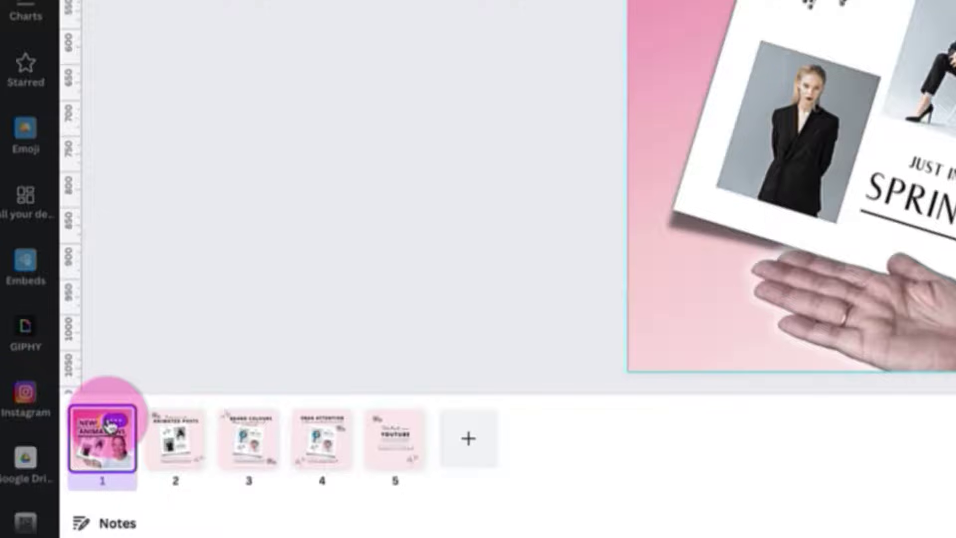
click(113, 425)
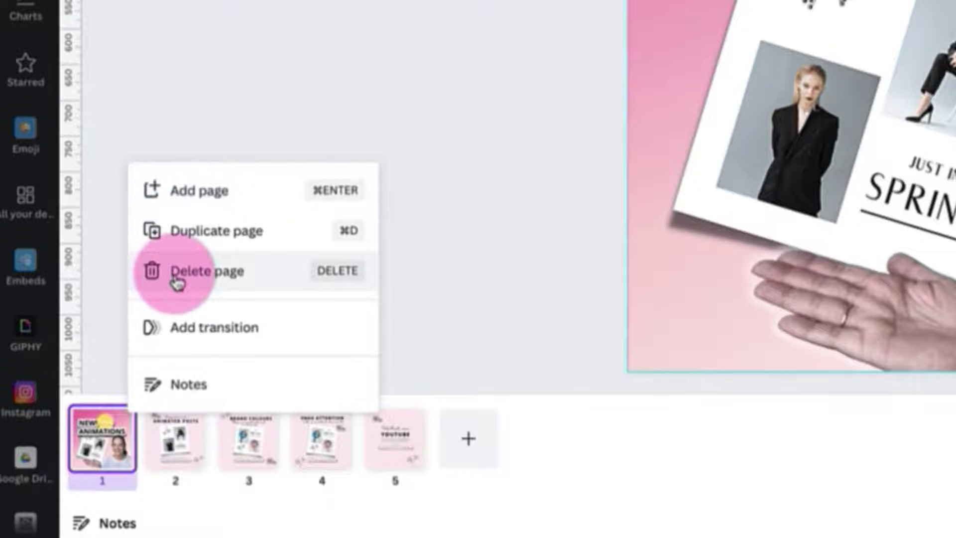
click(214, 327)
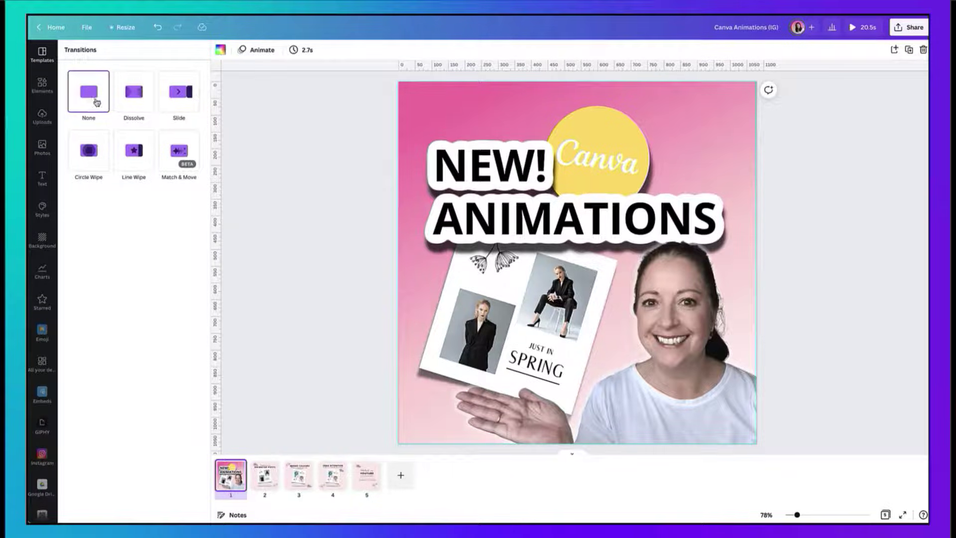
Preview and apply Dissolve, then drag the transition duration slider.
click(131, 94)
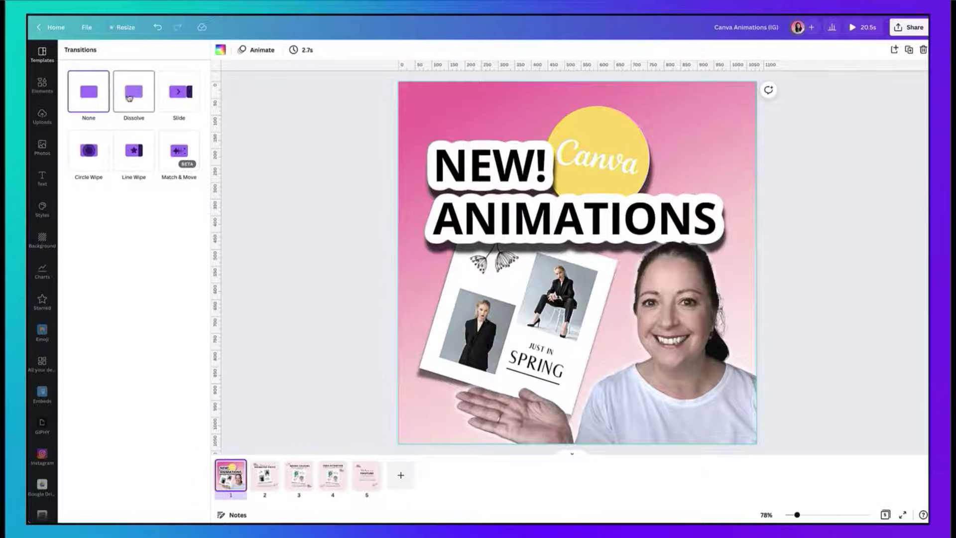
click(133, 97)
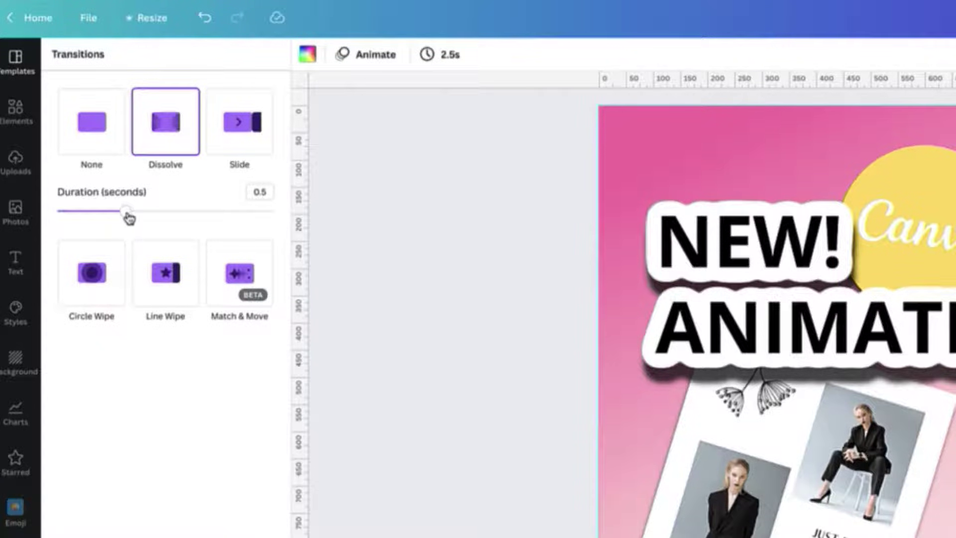
drag(126, 211, 126, 212)
mouse_move(124, 214)
mouse_down()
mouse_move(75, 215)
mouse_move(240, 215)
mouse_move(135, 215)
mouse_up()
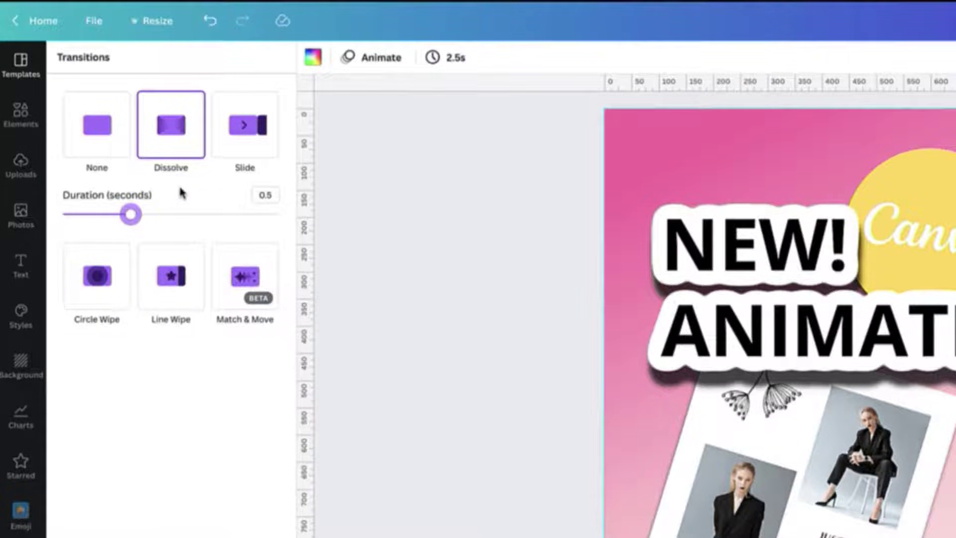
Set the duration to 0.5 s and switch to a leftward Slide transition.
click(275, 197)
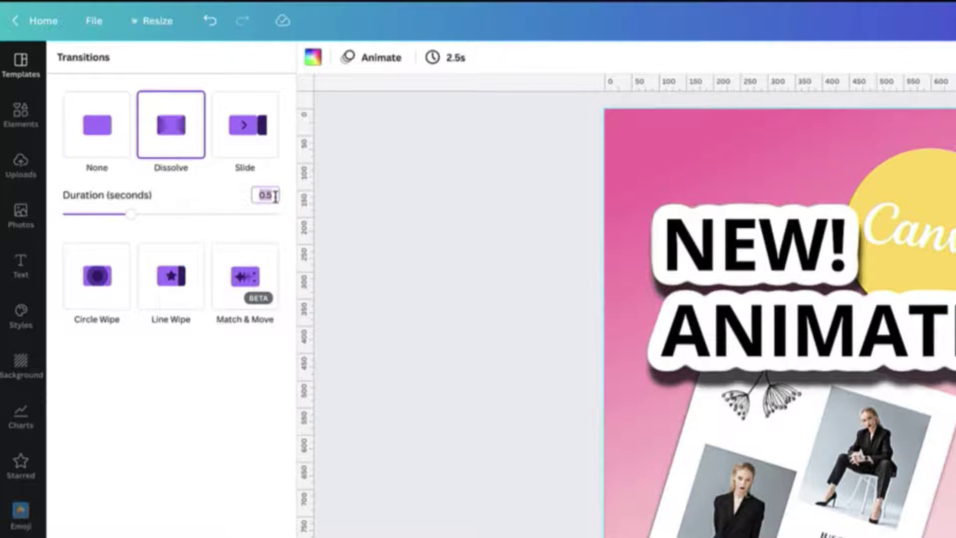
click(186, 199)
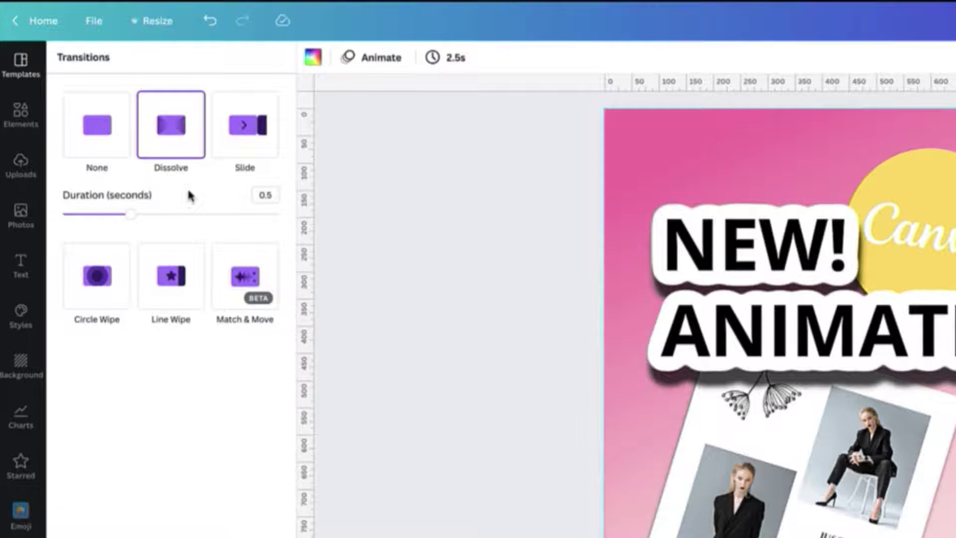
click(239, 129)
click(239, 133)
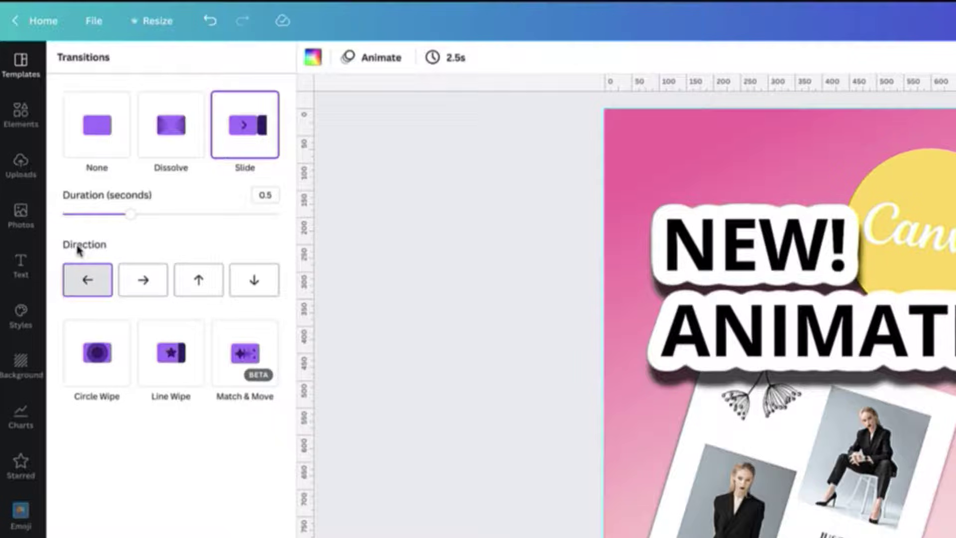
Preview Slide going left, right, up and down, then preview Circle Wipe.
click(87, 279)
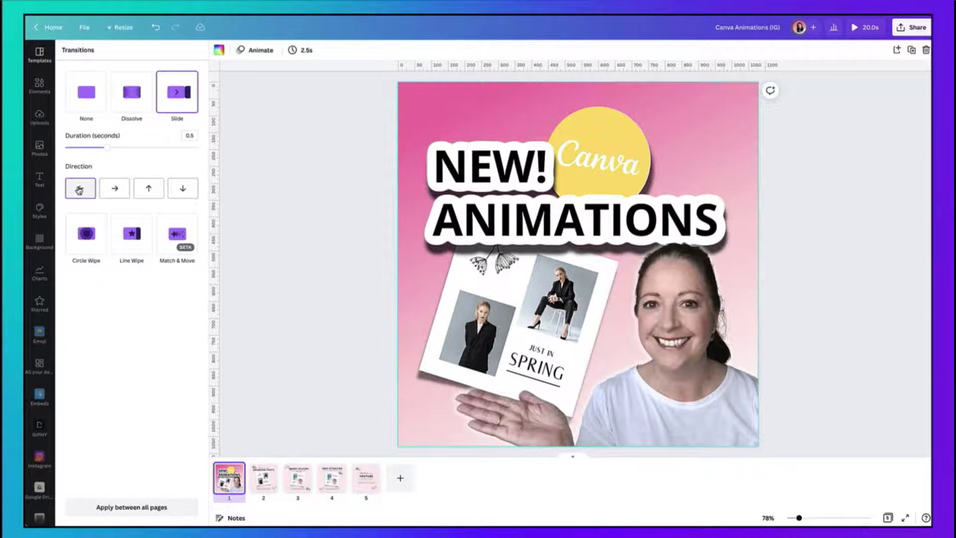
click(114, 189)
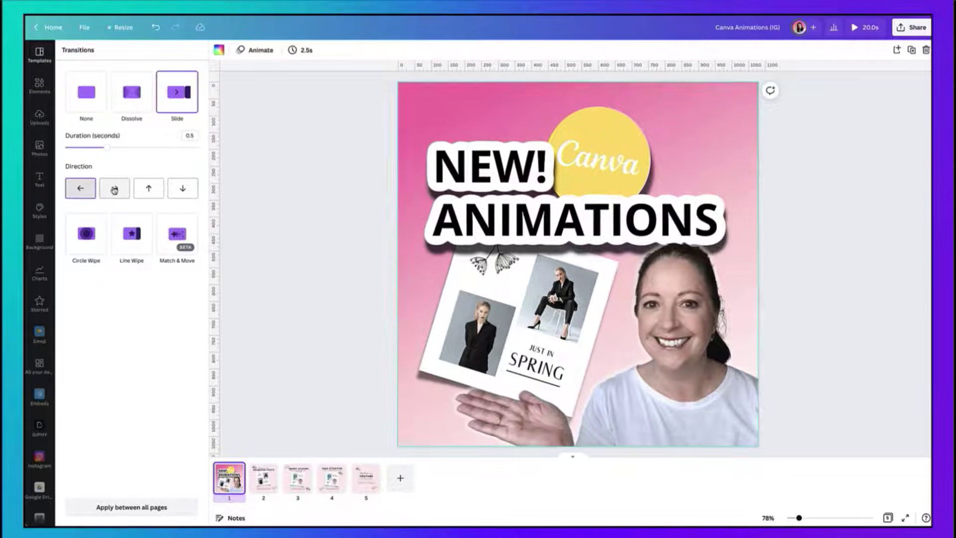
click(149, 189)
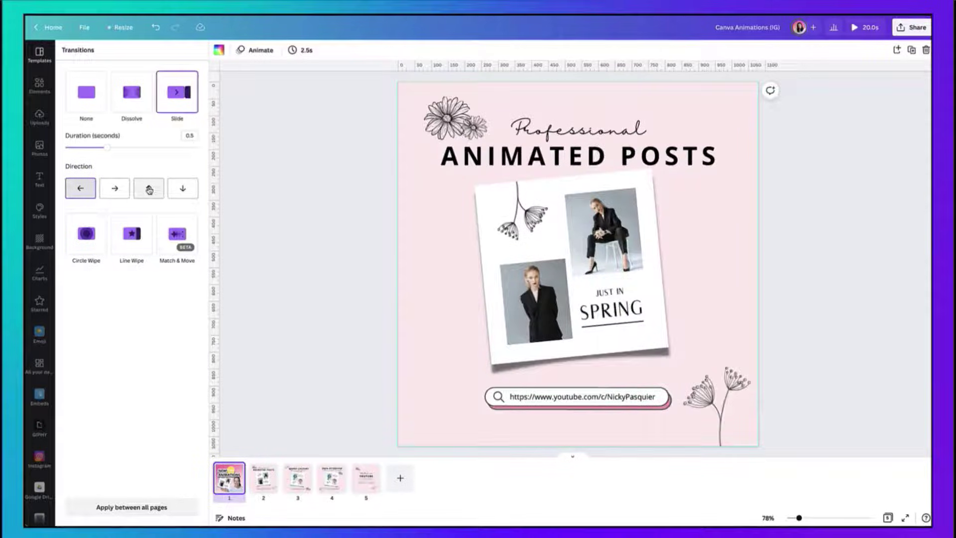
click(181, 188)
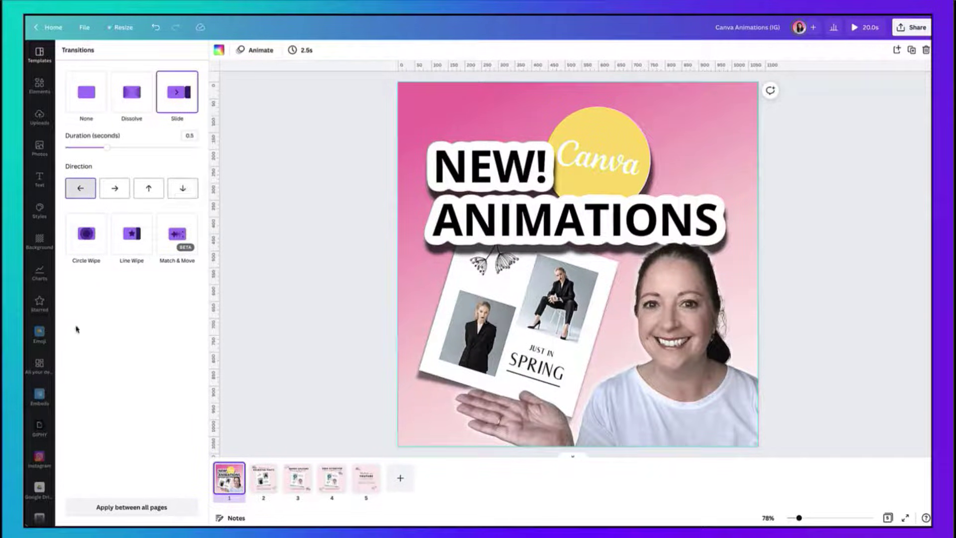
click(86, 234)
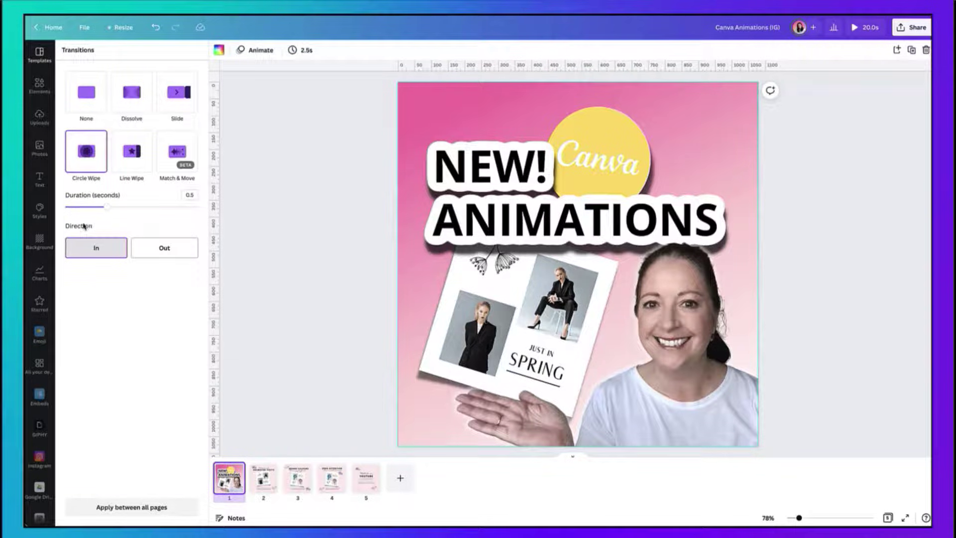
Preview the circle wipe In, set it to Out, then switch back to Dissolve.
click(88, 253)
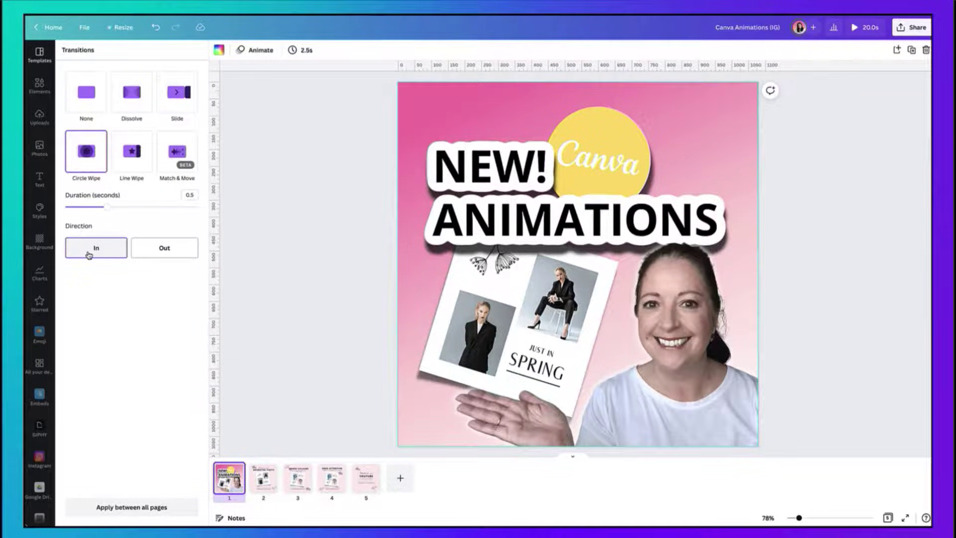
click(158, 249)
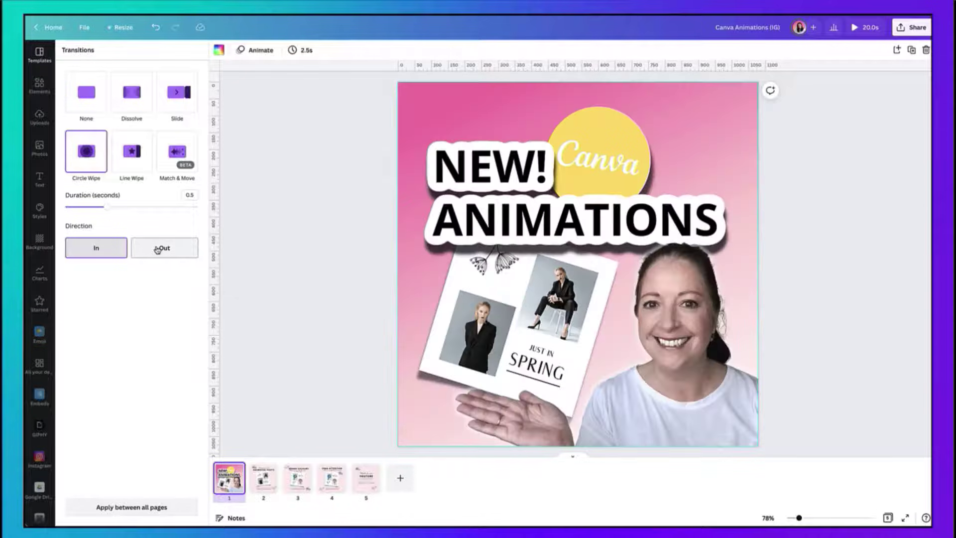
click(158, 250)
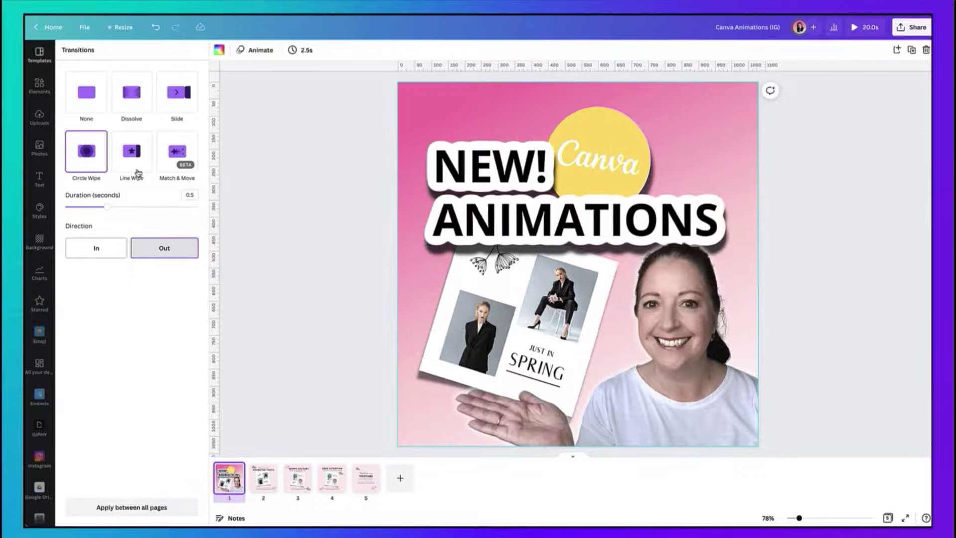
click(131, 92)
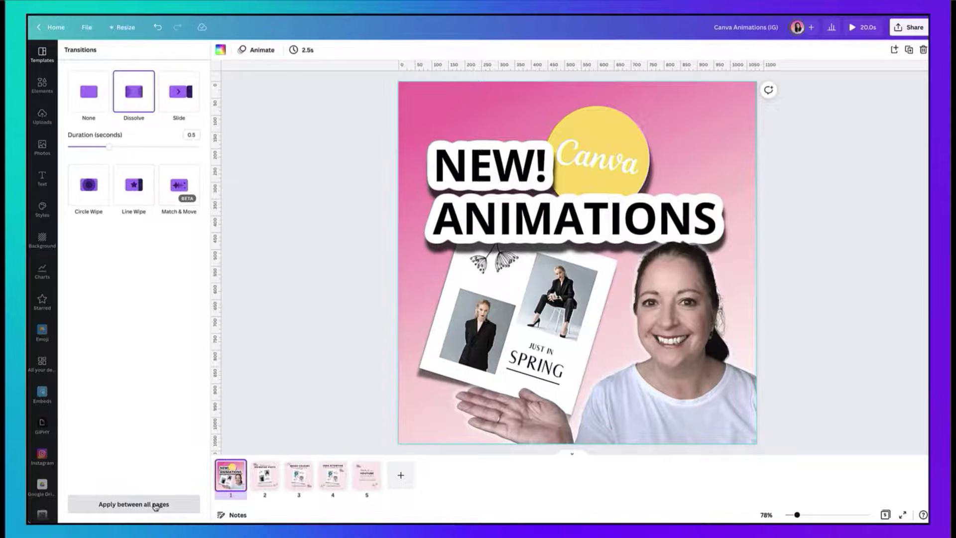
Apply Dissolve between all five pages, then change the transition to Match & Move.
click(156, 506)
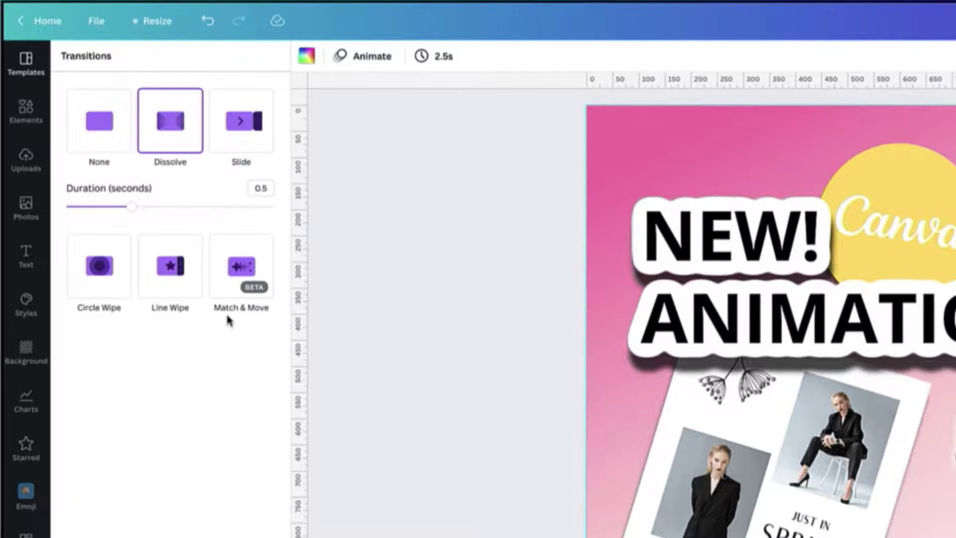
click(237, 266)
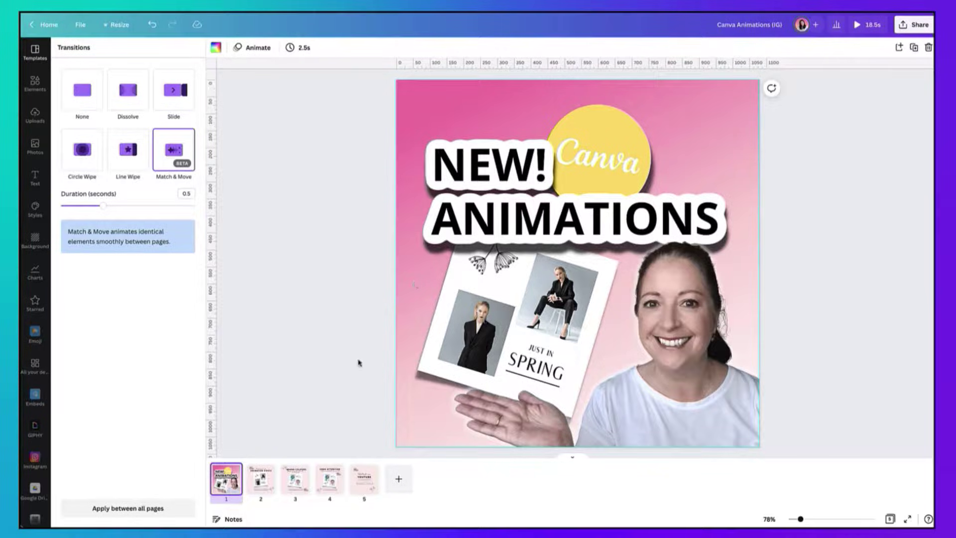
Compare the flower element on pages 2 and 3, then return to page 1.
click(260, 486)
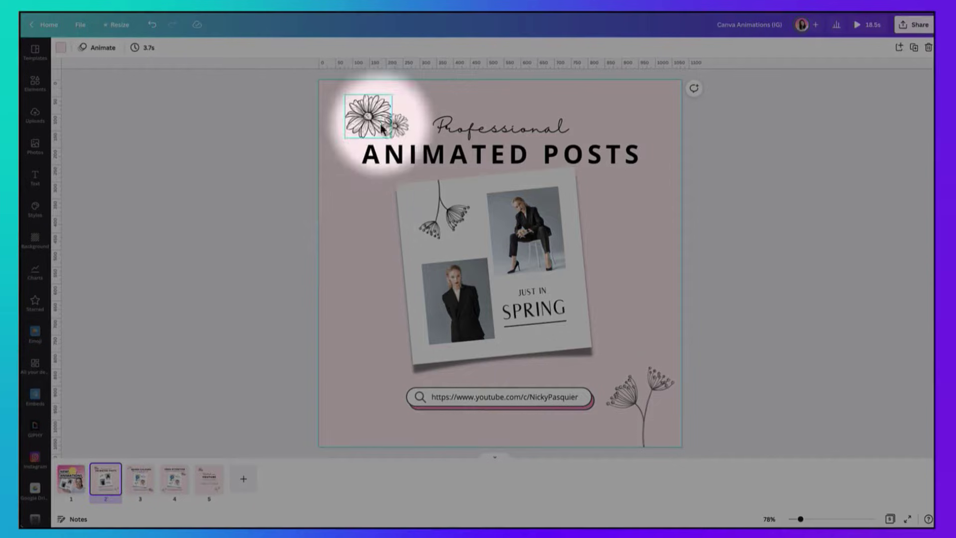
click(369, 116)
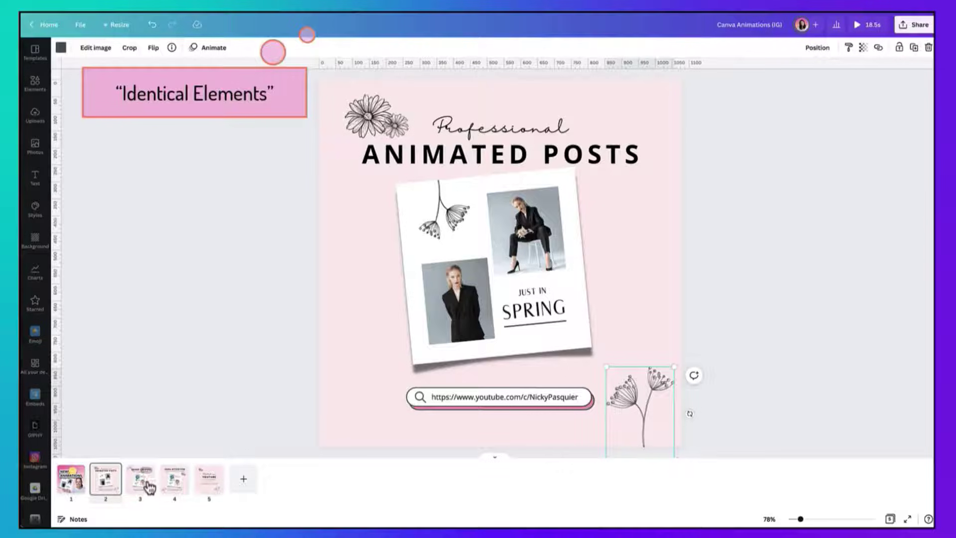
click(141, 480)
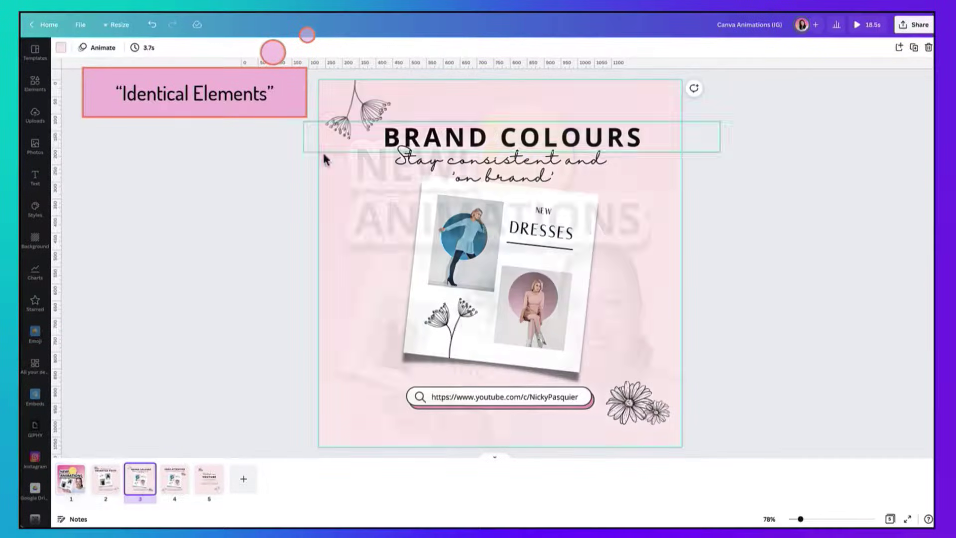
click(71, 479)
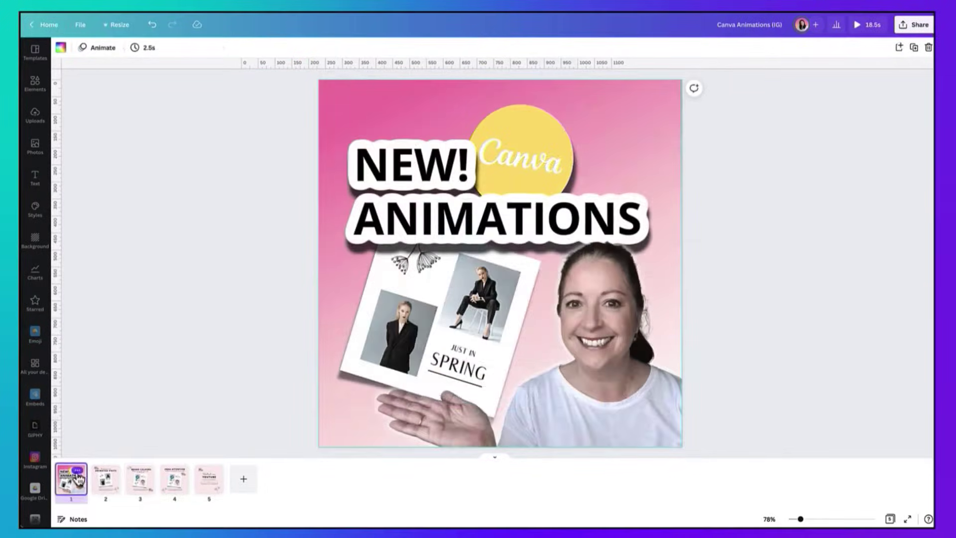
Apply page 1's half-second Match & Move transition between all pages.
right_click(77, 479)
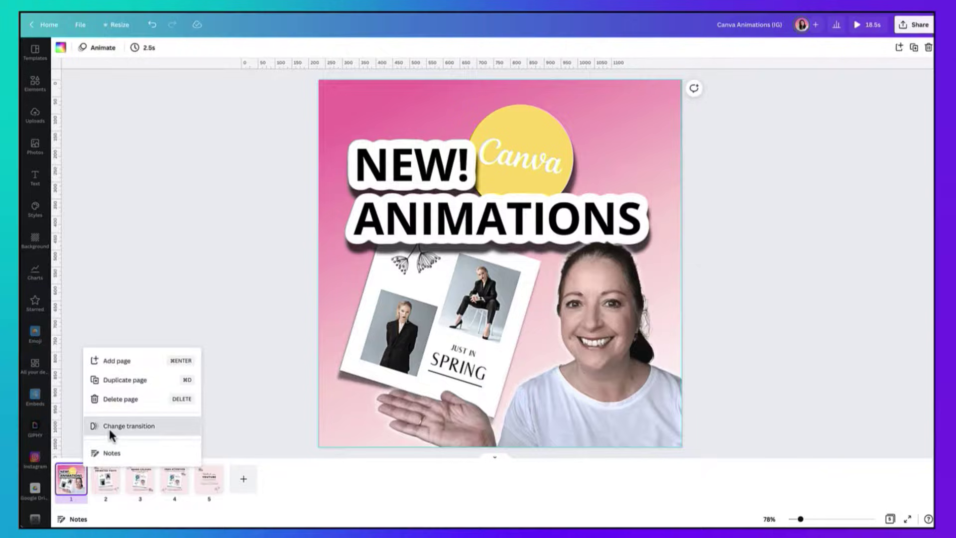
click(108, 427)
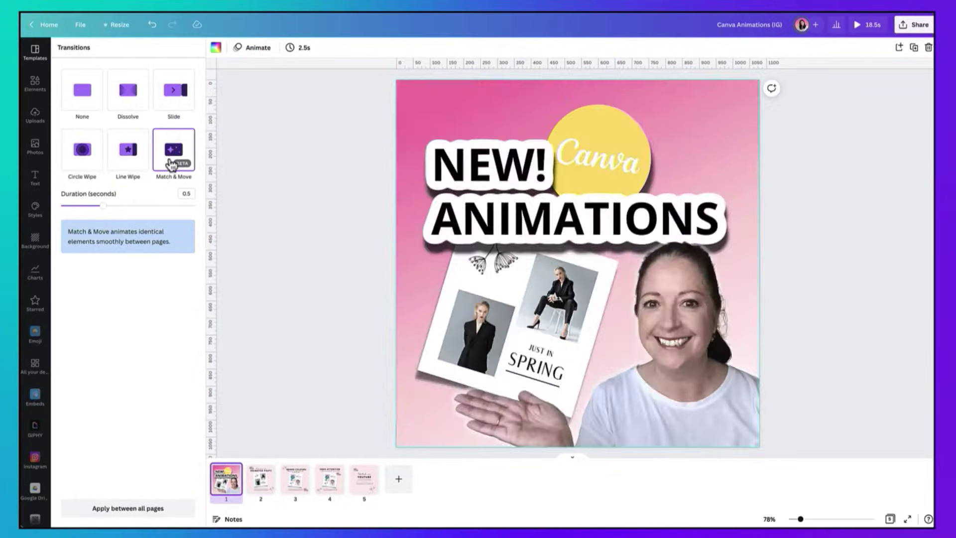
click(103, 512)
click(272, 185)
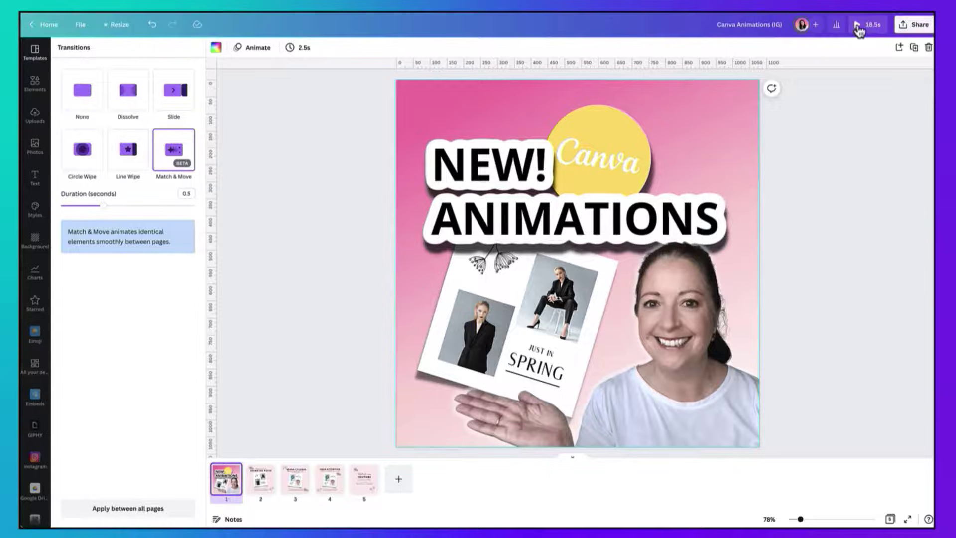
Play the animated post preview, then select page 2's dandelion drawing, page 2 and page 3.
click(859, 25)
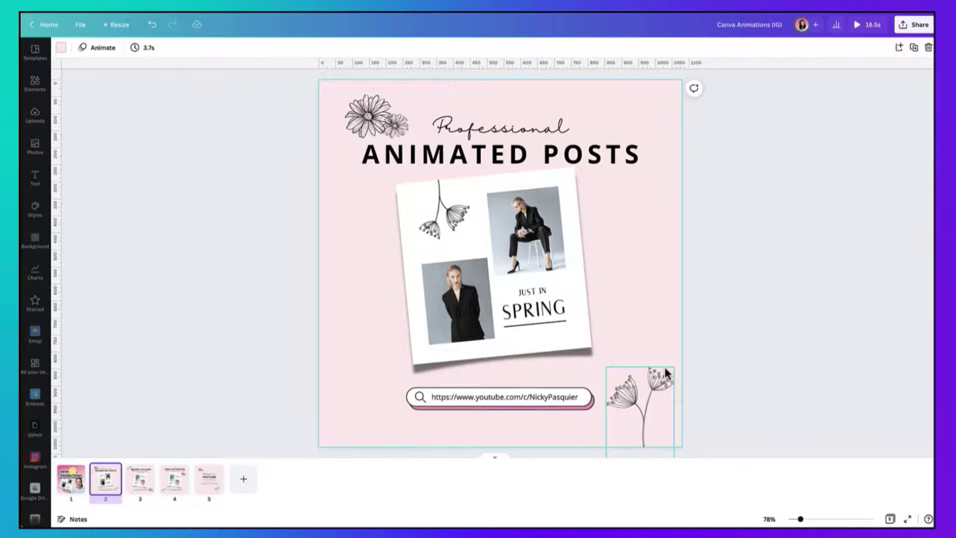
click(665, 367)
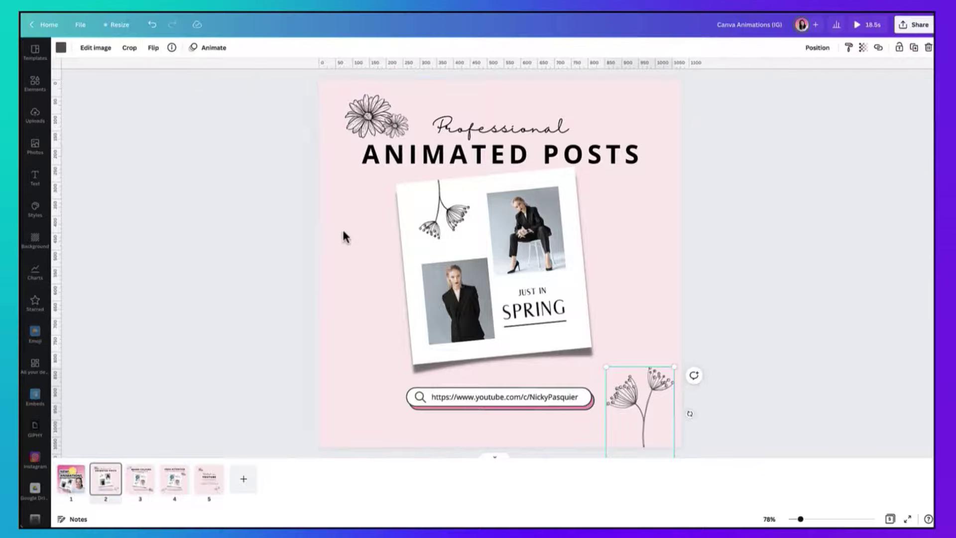
click(342, 228)
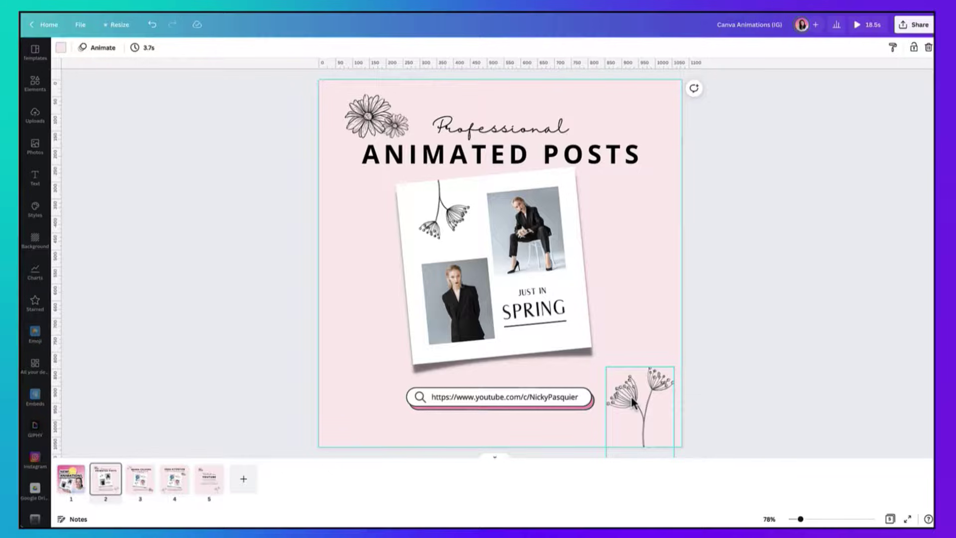
click(142, 479)
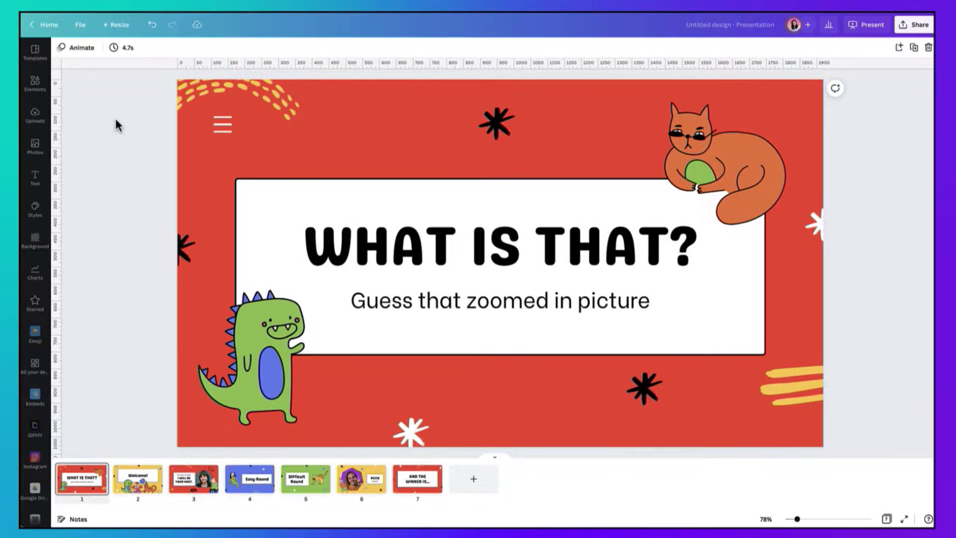
Confirm the quiz's Match & Move slide transition and bring up the Present options.
click(110, 478)
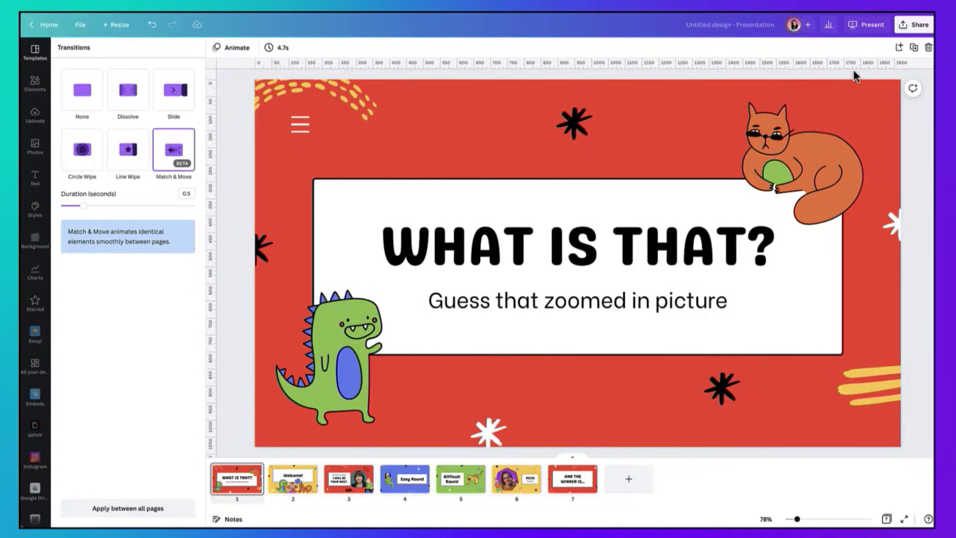
click(867, 24)
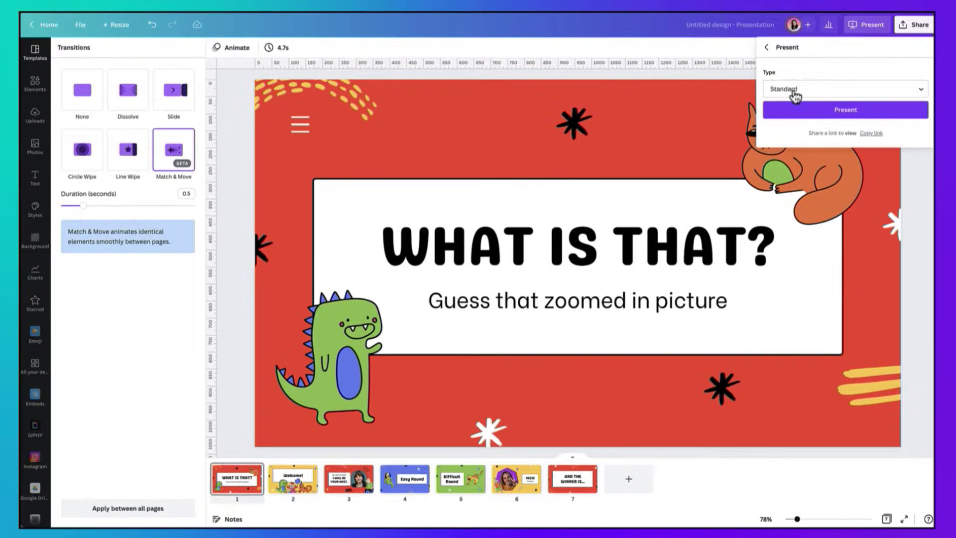
Start the 'What Is That?' quiz as a full-screen presentation.
click(840, 112)
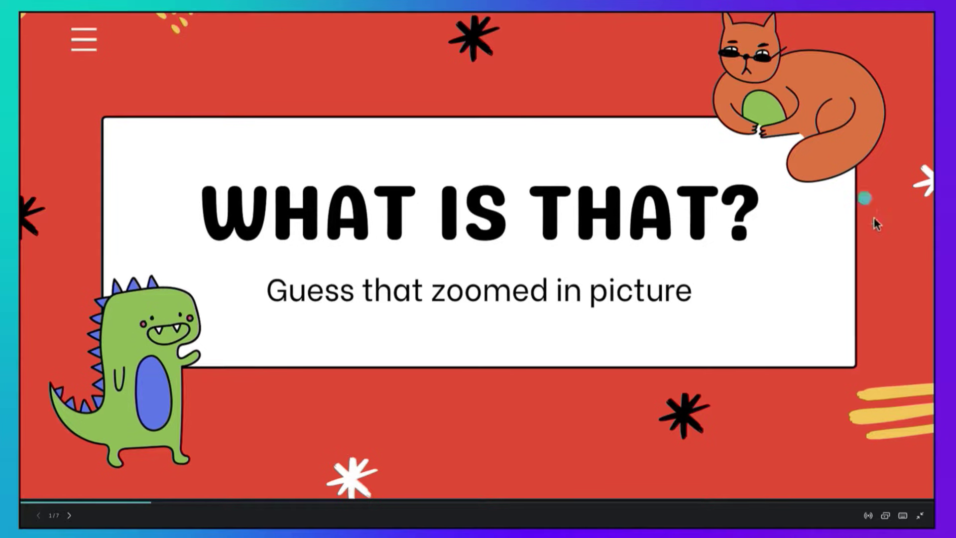